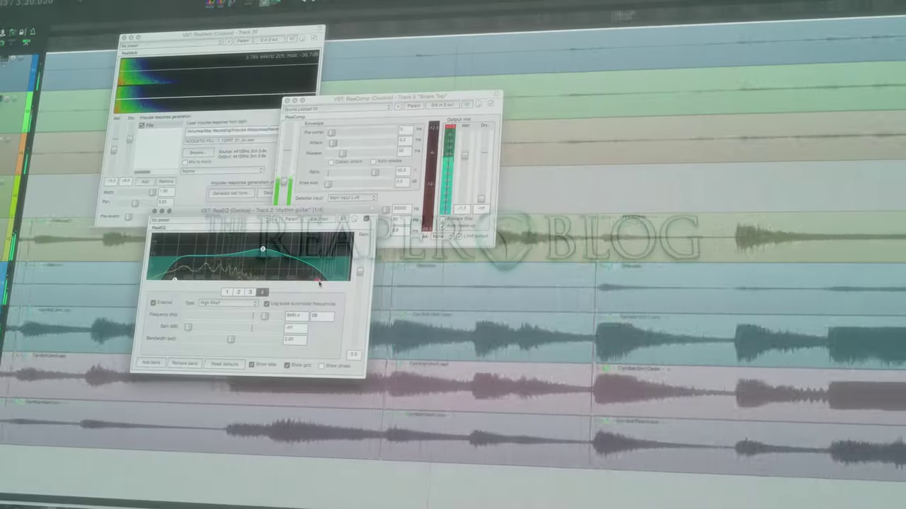
Bring up the Track Manager listing all 19 tracks and nudge its window into place
{"action": "left_click_drag", "start_coordinate": [318, 283], "coordinate": [331, 283]}
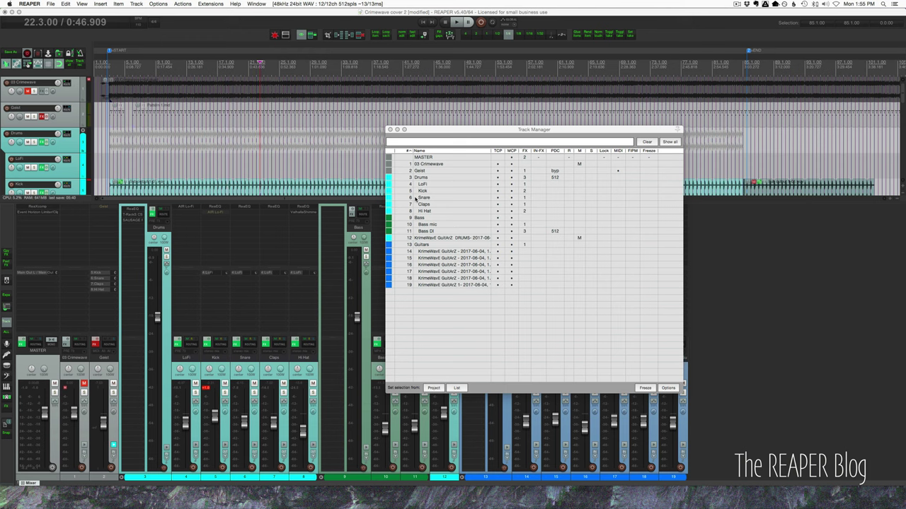
{"action": "left_click_drag", "start_coordinate": [442, 130], "coordinate": [434, 124]}
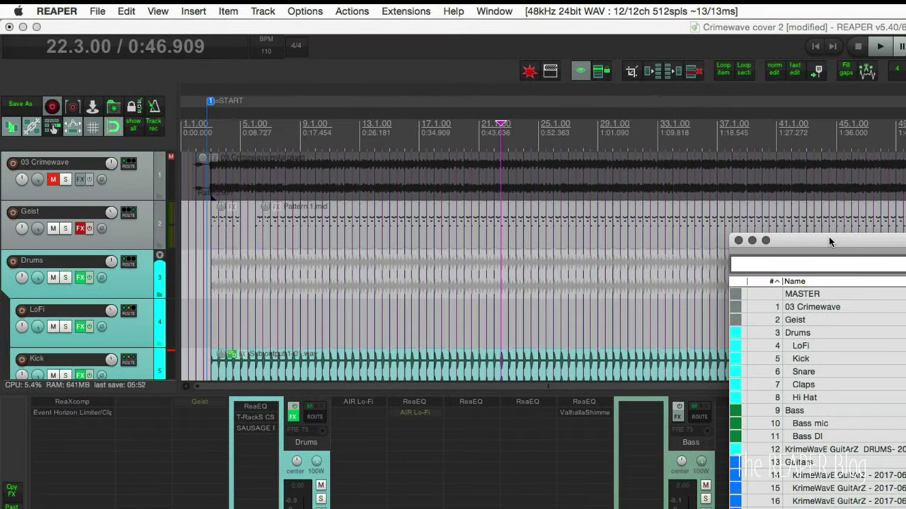
Confirm Track Manager is checked under View and move its window to the screen centre
{"action": "left_click", "coordinate": [140, 9]}
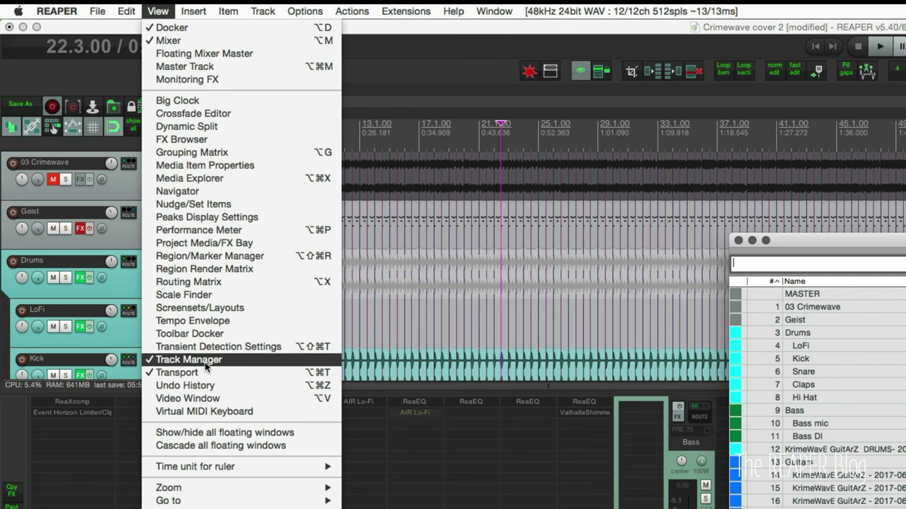
{"action": "left_click_drag", "start_coordinate": [814, 240], "coordinate": [580, 218]}
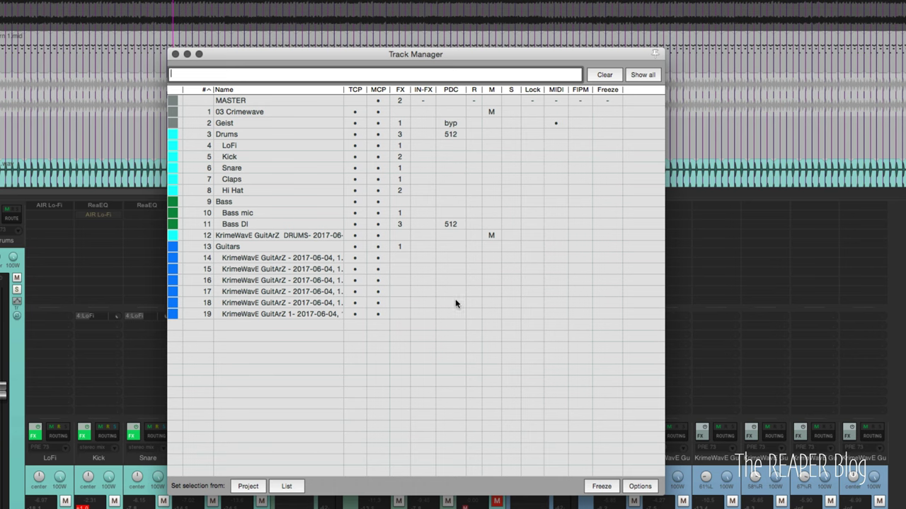
{"action": "left_click", "coordinate": [243, 235]}
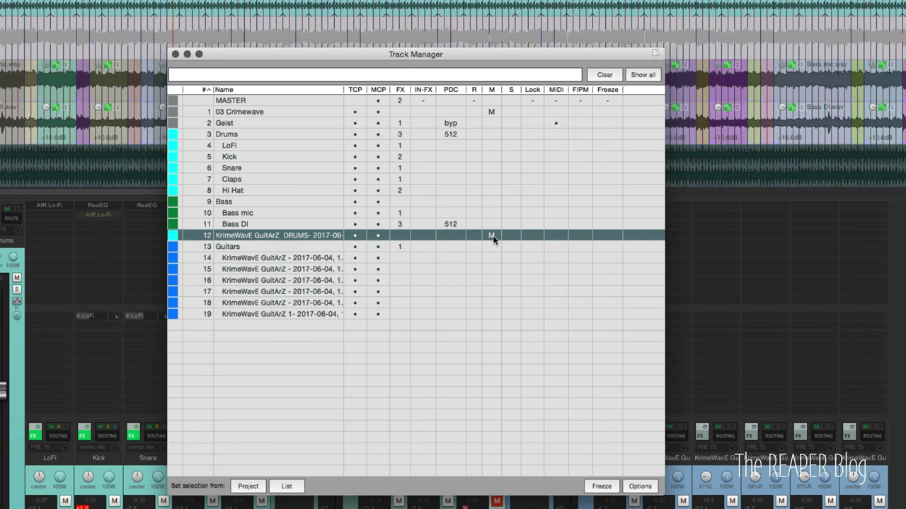
{"action": "left_click", "coordinate": [324, 124]}
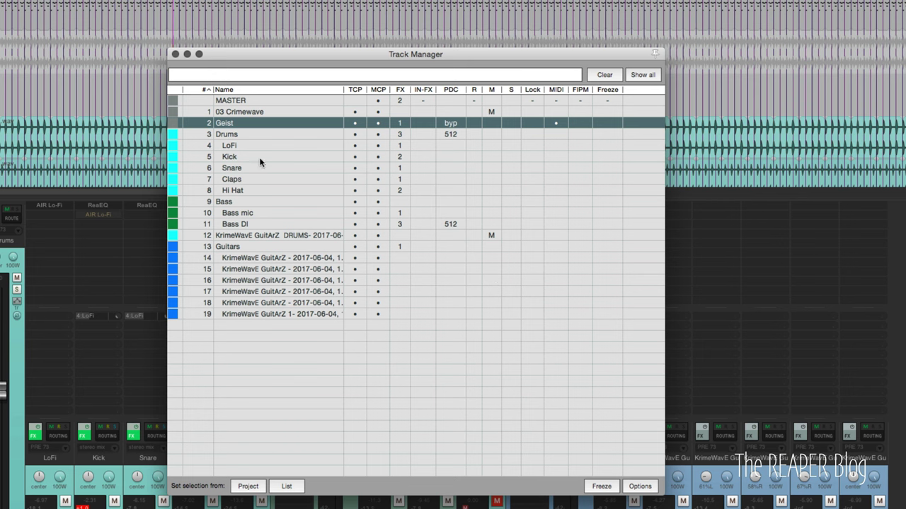
{"action": "left_click", "coordinate": [287, 158]}
{"action": "left_click", "coordinate": [282, 169]}
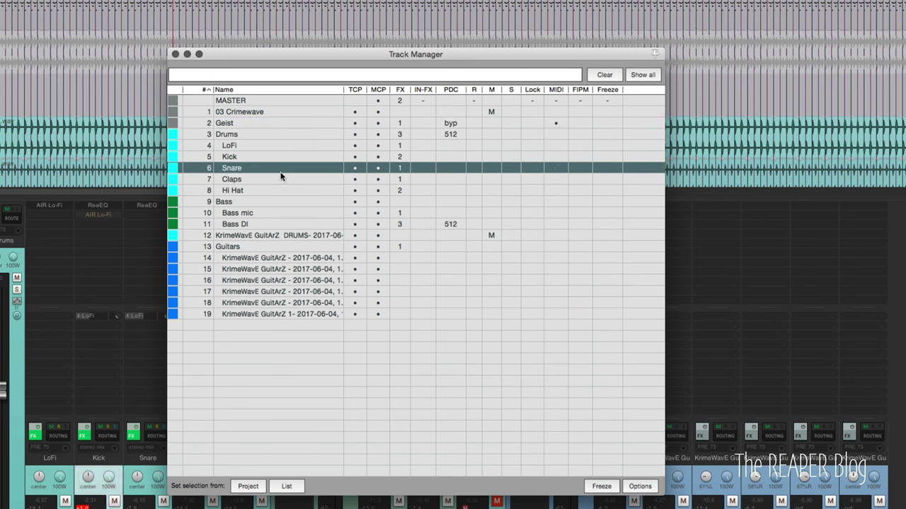
{"action": "left_click", "coordinate": [279, 179]}
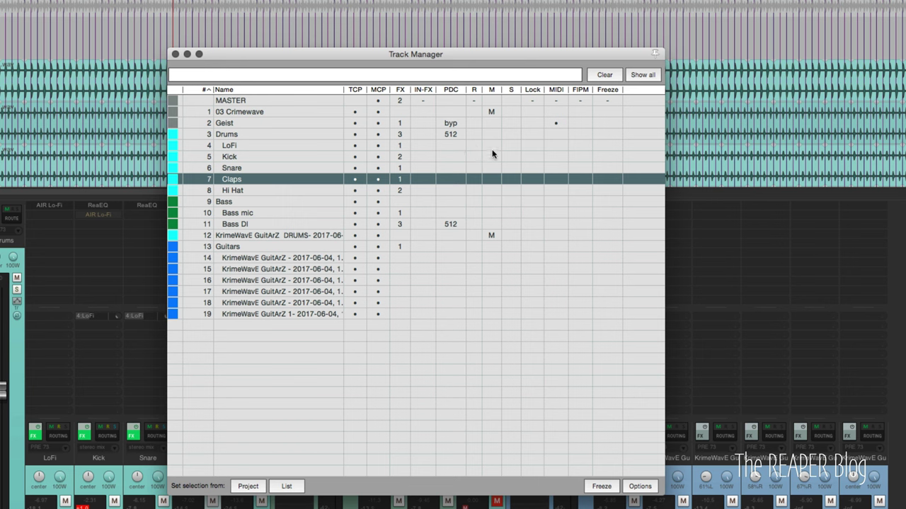
{"action": "mouse_move", "coordinate": [494, 153]}
{"action": "left_mouse_down"}
{"action": "mouse_move", "coordinate": [491, 181]}
{"action": "mouse_move", "coordinate": [508, 158]}
{"action": "mouse_move", "coordinate": [509, 181]}
{"action": "mouse_move", "coordinate": [474, 157]}
{"action": "mouse_move", "coordinate": [473, 170]}
{"action": "left_mouse_up"}
{"action": "left_click", "coordinate": [474, 145]}
{"action": "left_click", "coordinate": [473, 146]}
{"action": "right_click", "coordinate": [399, 169]}
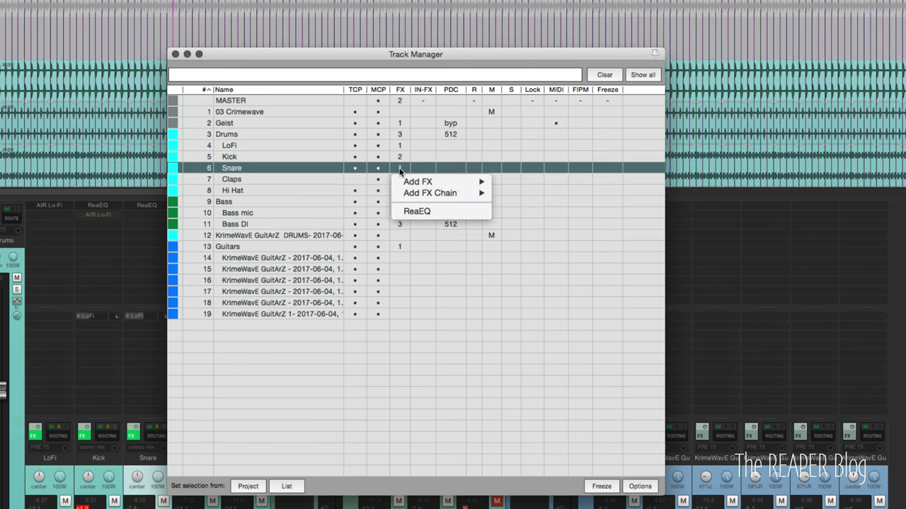
{"action": "left_click", "coordinate": [413, 212]}
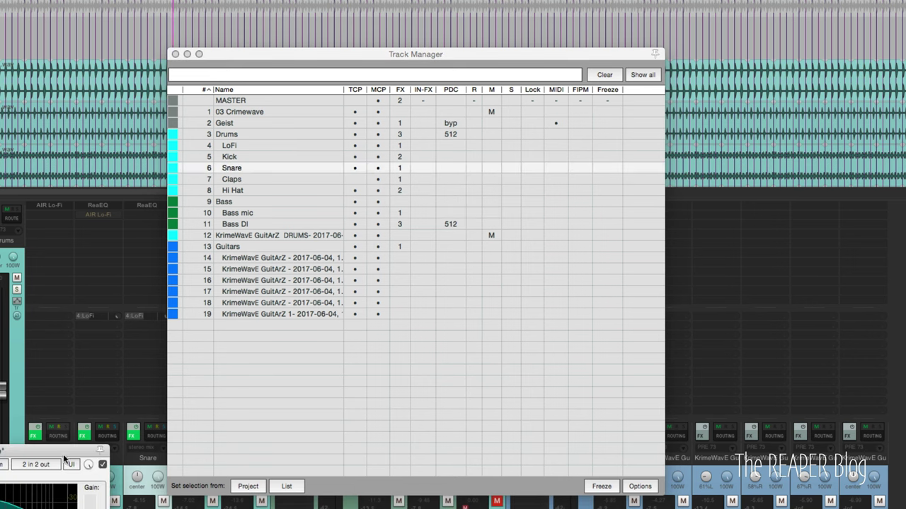
{"action": "left_click_drag", "start_coordinate": [231, 410], "coordinate": [716, 116]}
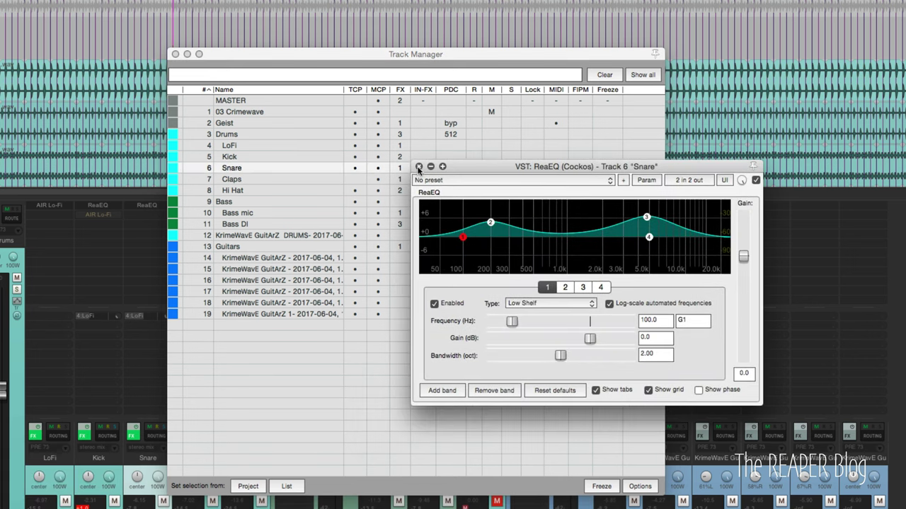
{"action": "key", "text": "Escape"}
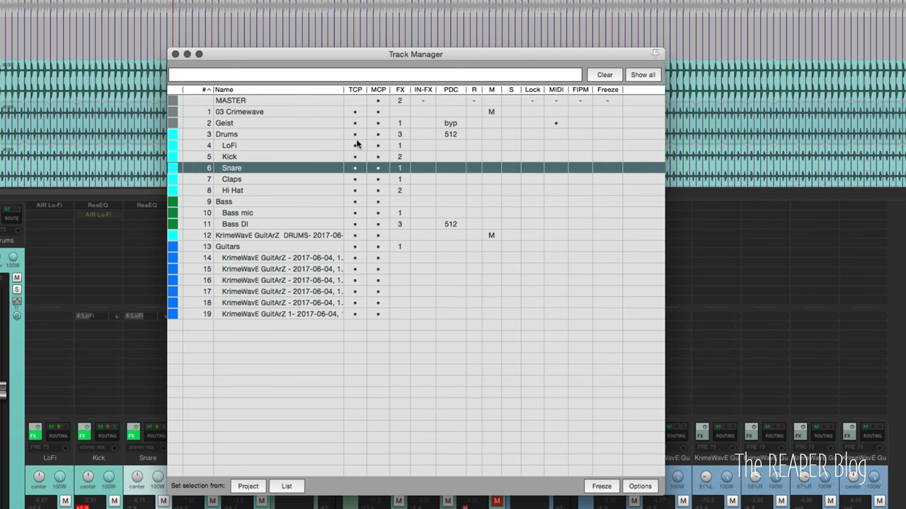
Hide tracks LoFi through Bass mic from the arrange view while showing them in the mixer
{"action": "left_click_drag", "start_coordinate": [356, 147], "coordinate": [380, 156]}
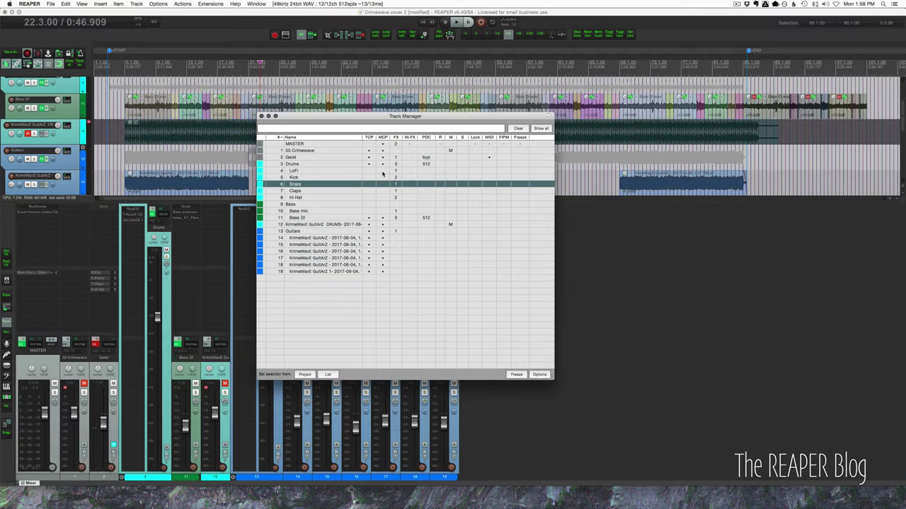
{"action": "left_click_drag", "start_coordinate": [382, 173], "coordinate": [372, 273]}
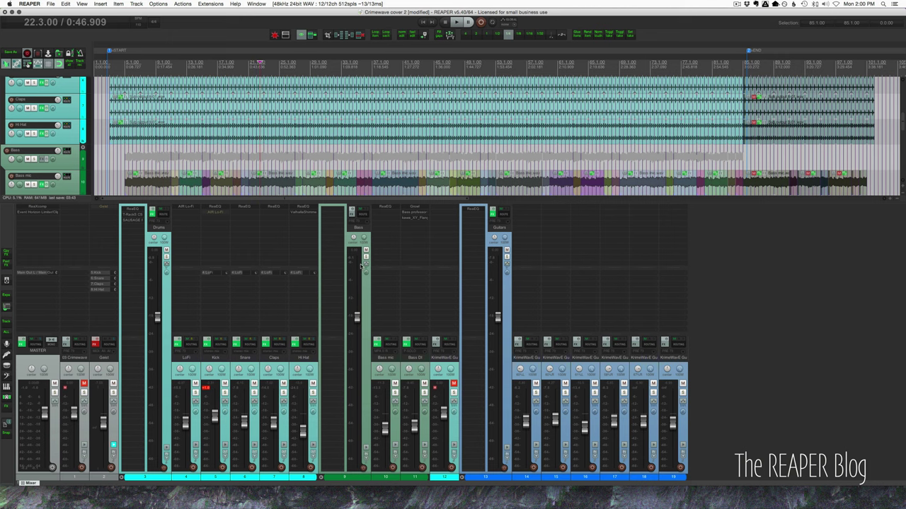
Hide track 12 and 03 Crimewave from both the mixer and the arrange view
{"action": "left_click", "coordinate": [452, 364]}
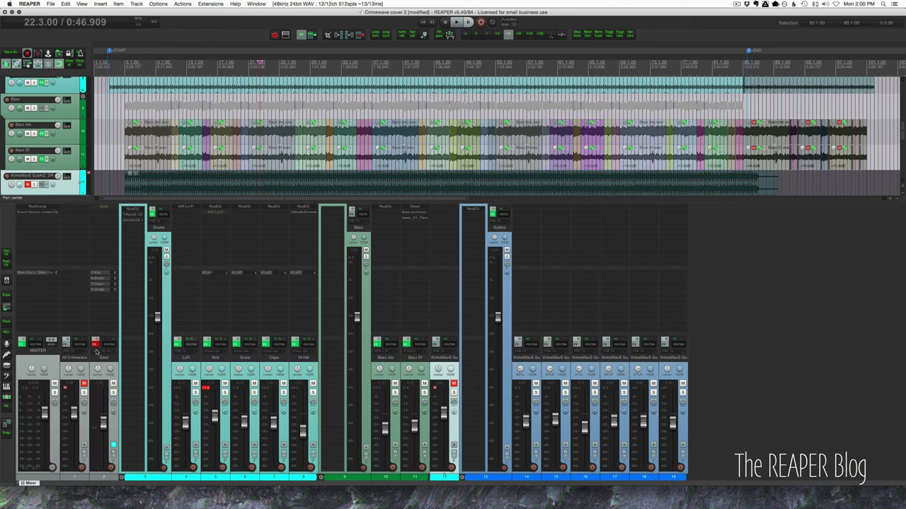
{"action": "left_click", "coordinate": [77, 366]}
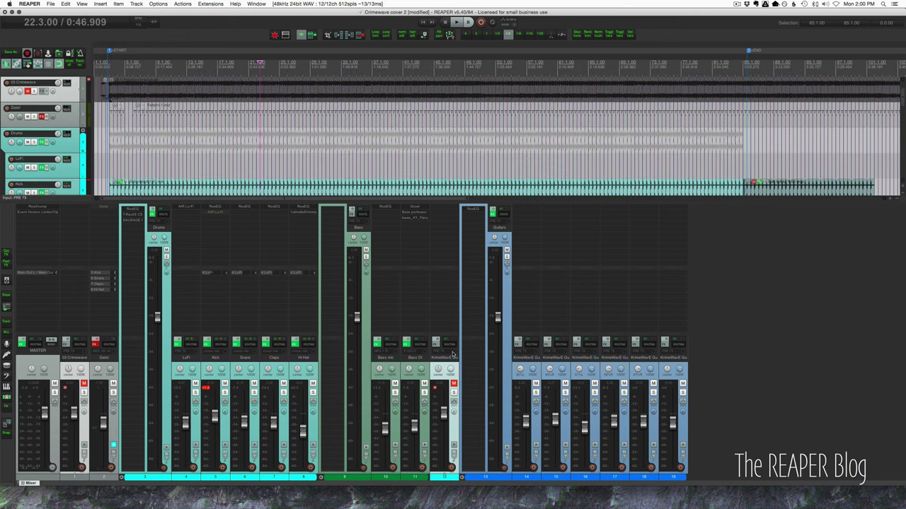
{"action": "key", "text": "Delete"}
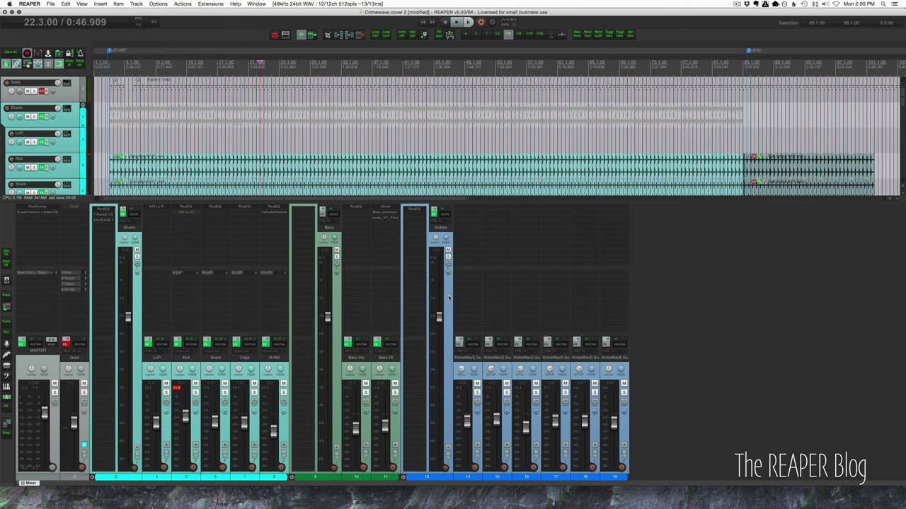
Show only the Drums, Bass and Guitars folder tracks in the mixer and arrange view
{"action": "left_click", "coordinate": [452, 354]}
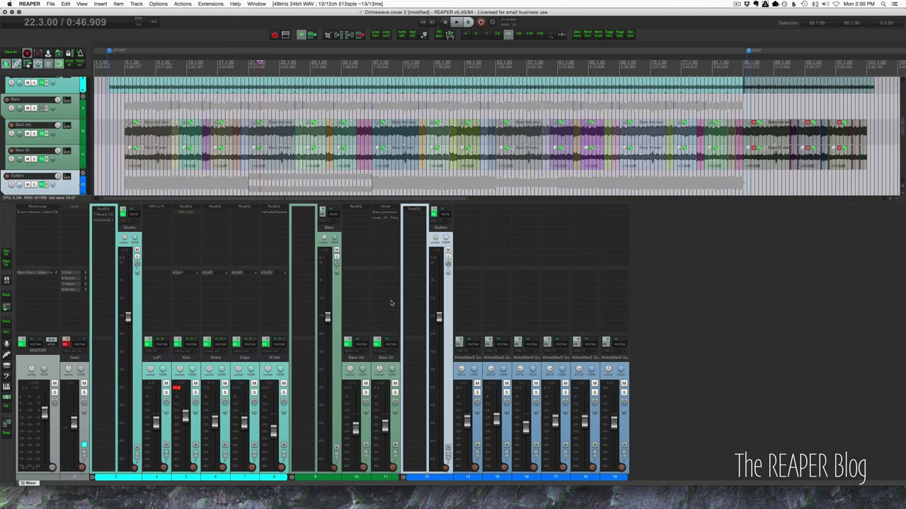
{"action": "left_click", "coordinate": [138, 285]}
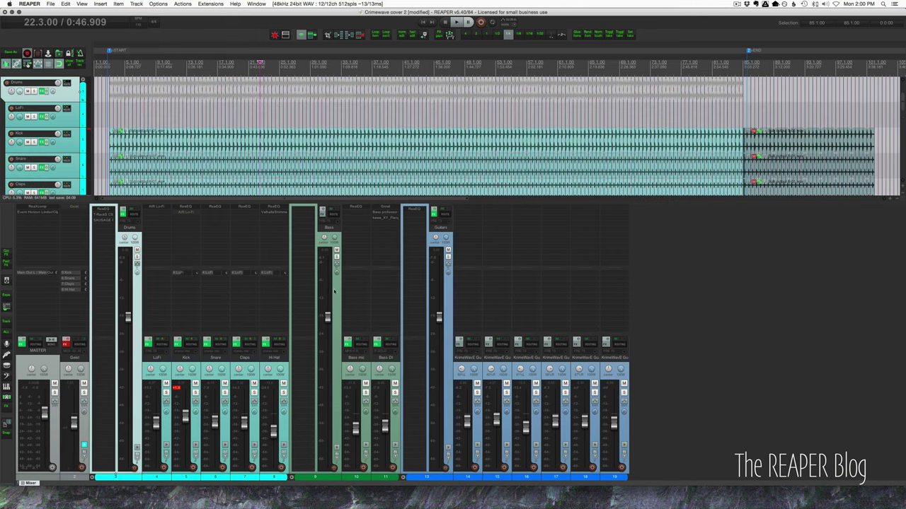
{"action": "left_click", "coordinate": [334, 291], "text": "ctrl"}
{"action": "left_click", "coordinate": [448, 287], "text": "ctrl"}
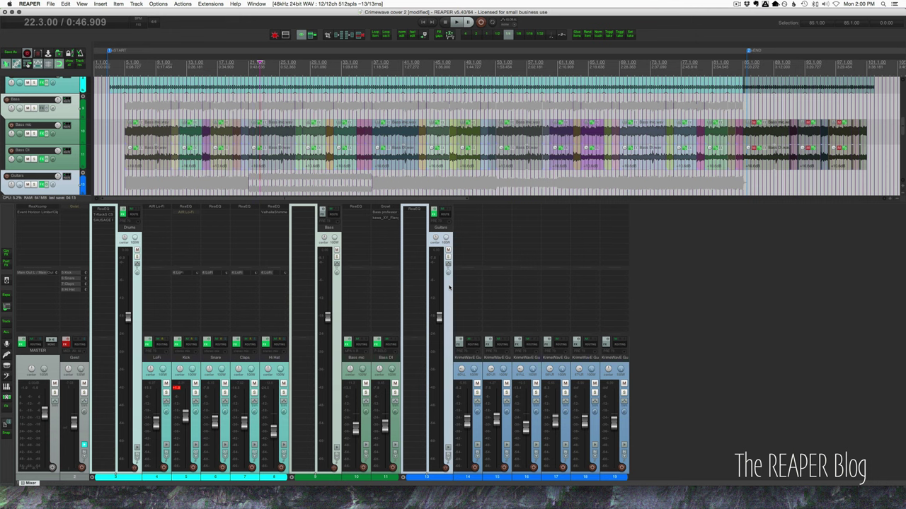
{"action": "key", "text": "shift+s"}
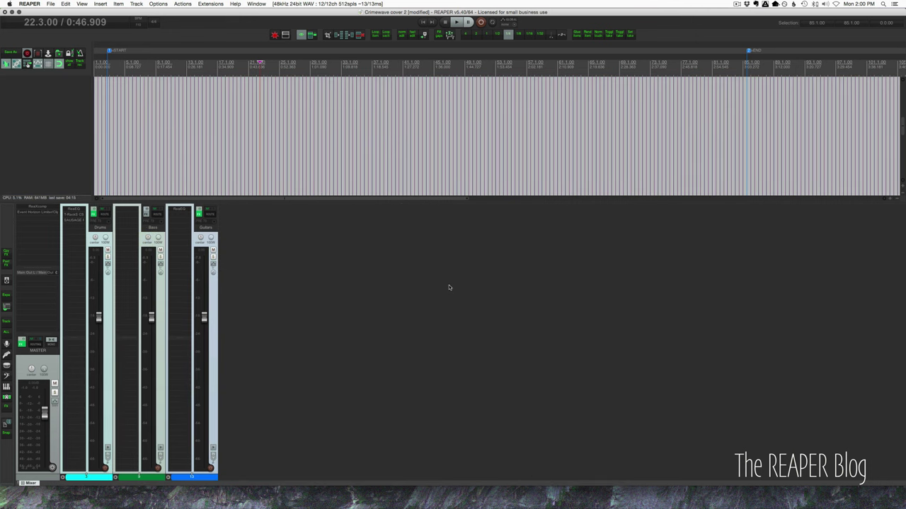
{"action": "key", "text": "shift+s"}
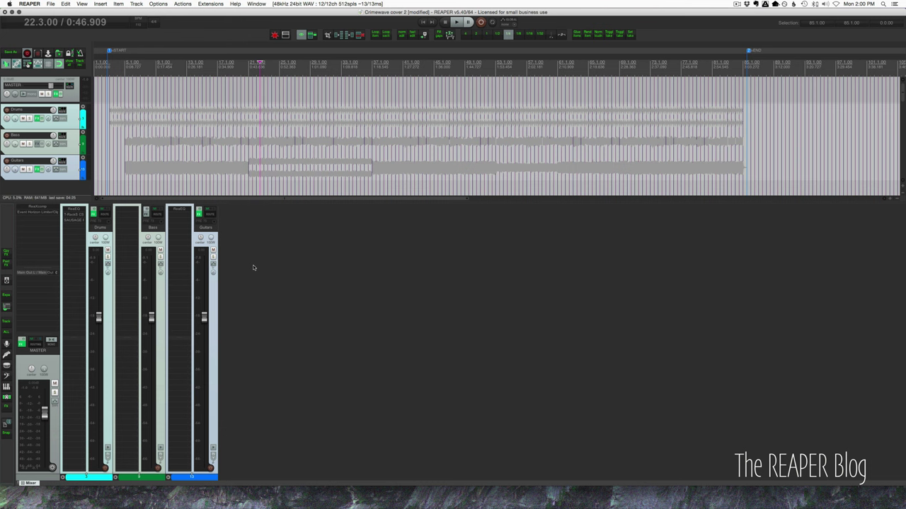
Reveal every hidden child track again and select the last KrimeWavE guitar track
{"action": "key", "text": "super+z"}
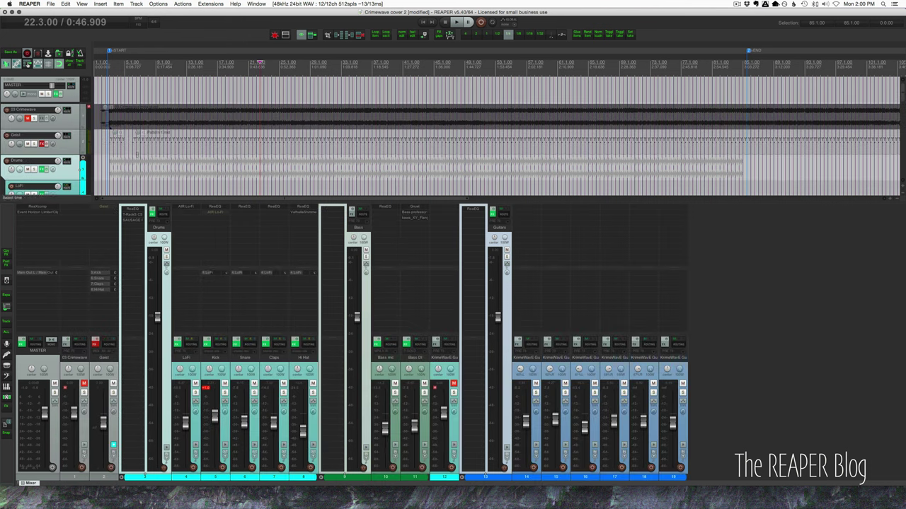
{"action": "scroll", "coordinate": [177, 112], "scroll_direction": "down", "scroll_amount": 10}
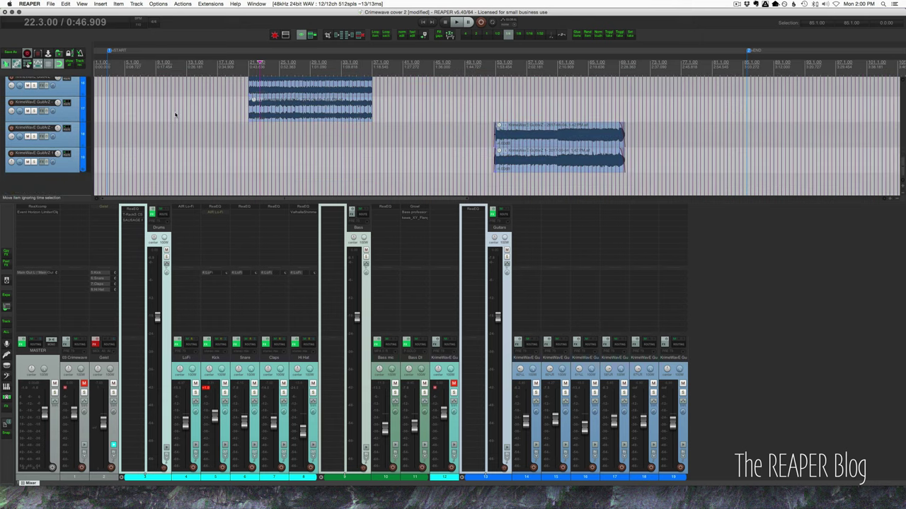
{"action": "left_click", "coordinate": [209, 161]}
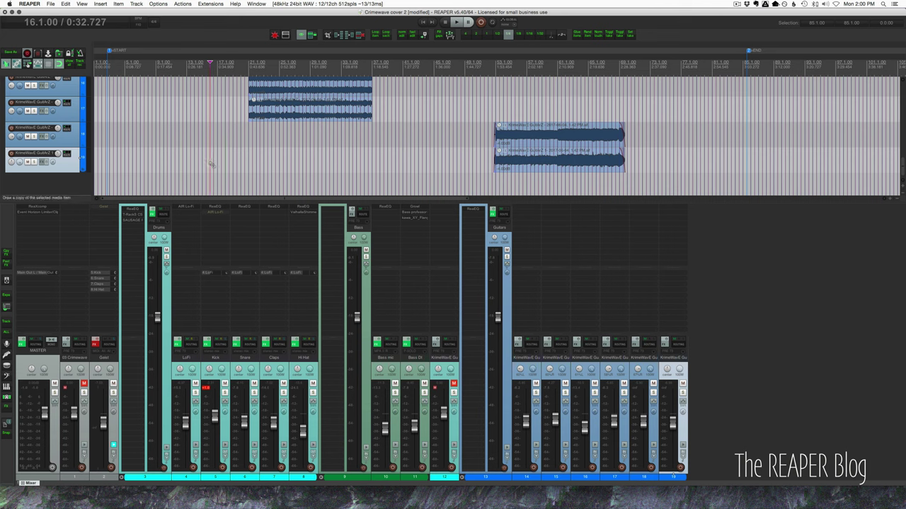
In the cleared action list, find that Shift+H runs 'SWS: Hide selected track(s)'
{"action": "key", "text": "shift+slash"}
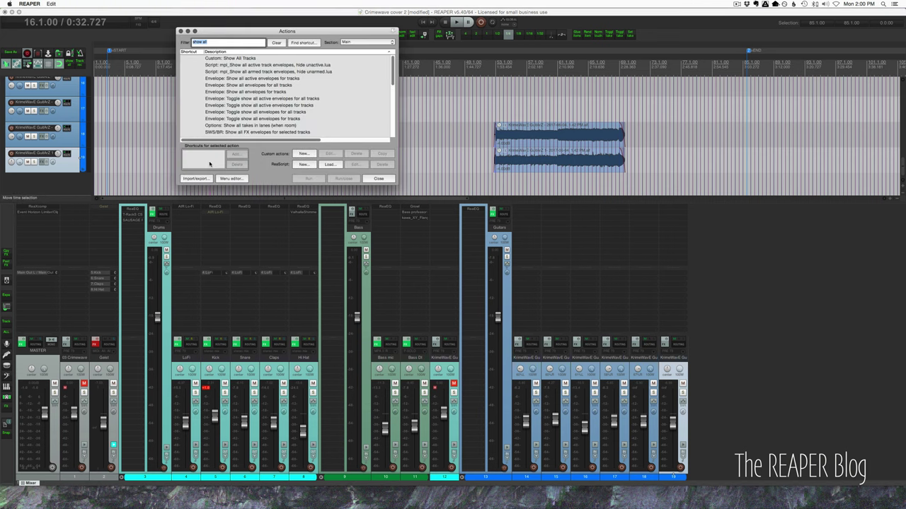
{"action": "left_click", "coordinate": [277, 43]}
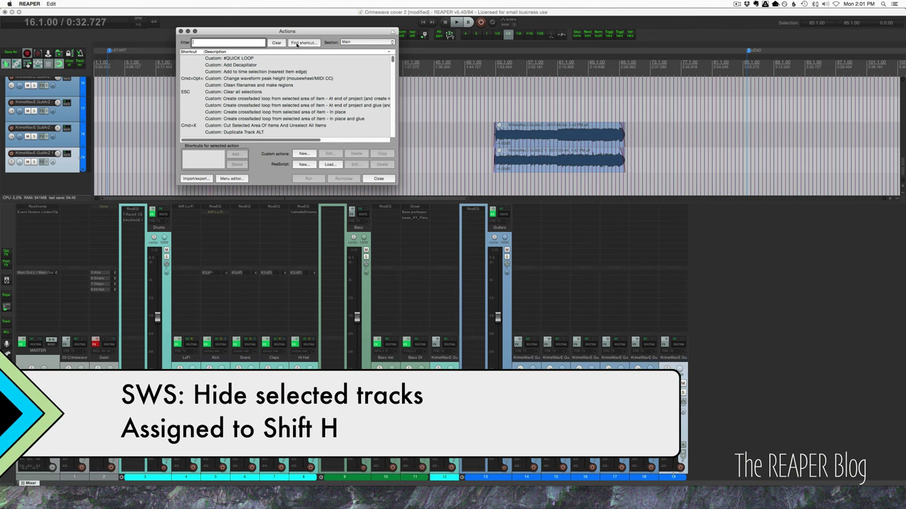
{"action": "left_click", "coordinate": [296, 42]}
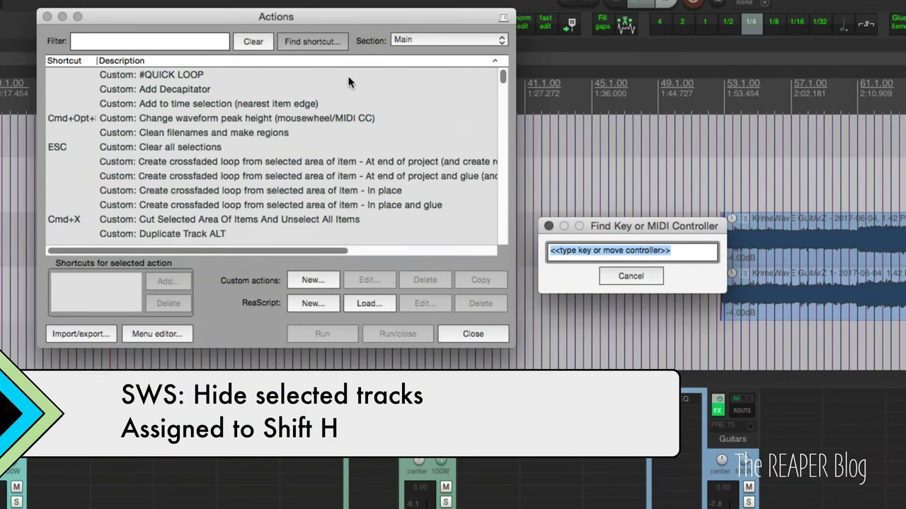
{"action": "key", "text": "shift+h"}
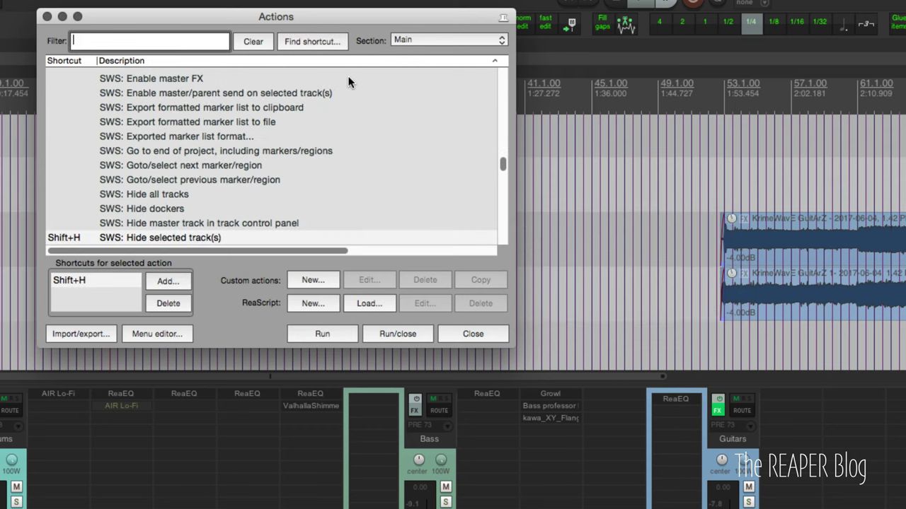
{"action": "left_click", "coordinate": [145, 238]}
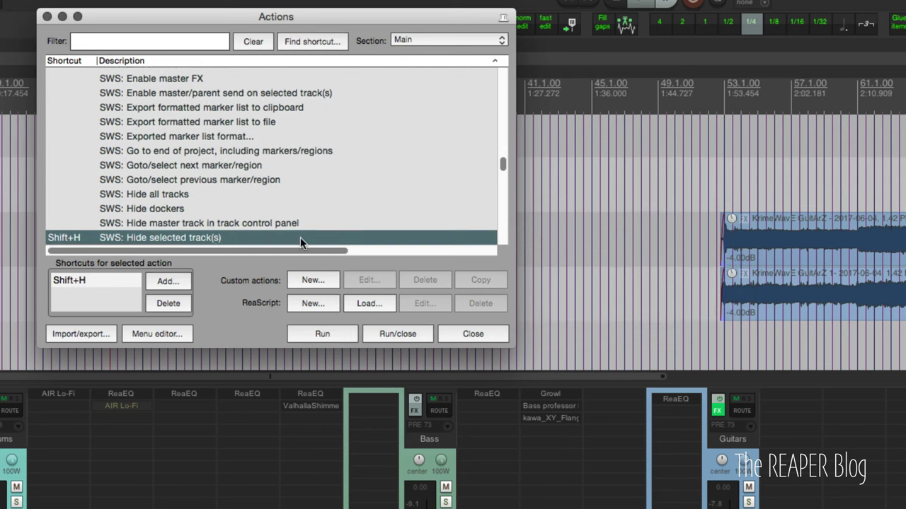
Browse the SWS hide actions: Hide all tracks, hide from MCP, hide from TCP, hide unselected
{"action": "scroll", "coordinate": [300, 237], "scroll_direction": "down", "scroll_amount": 5}
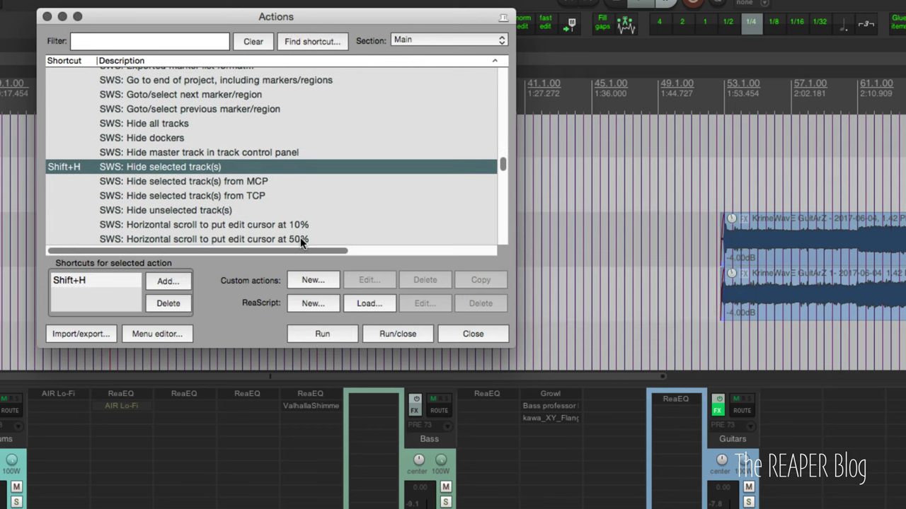
{"action": "scroll", "coordinate": [300, 241], "scroll_direction": "down", "scroll_amount": 1}
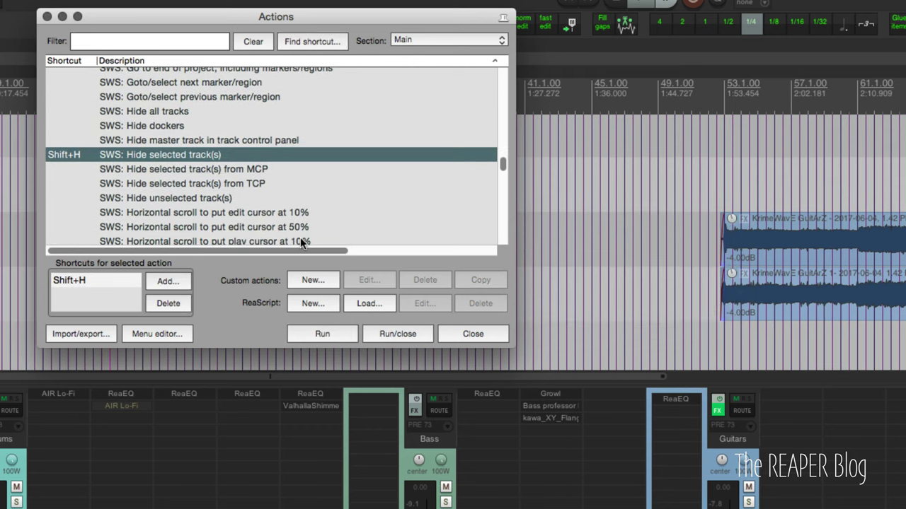
{"action": "left_click", "coordinate": [177, 111]}
{"action": "left_click", "coordinate": [179, 171]}
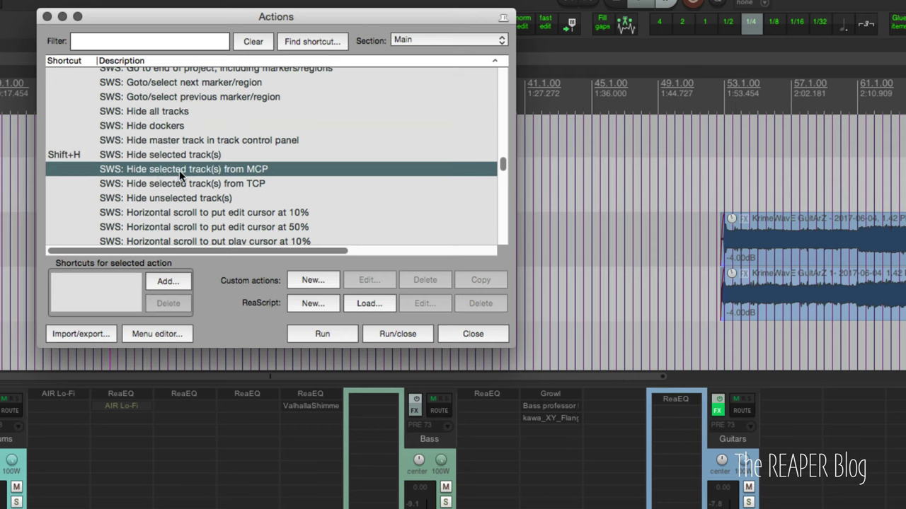
{"action": "left_click", "coordinate": [276, 188]}
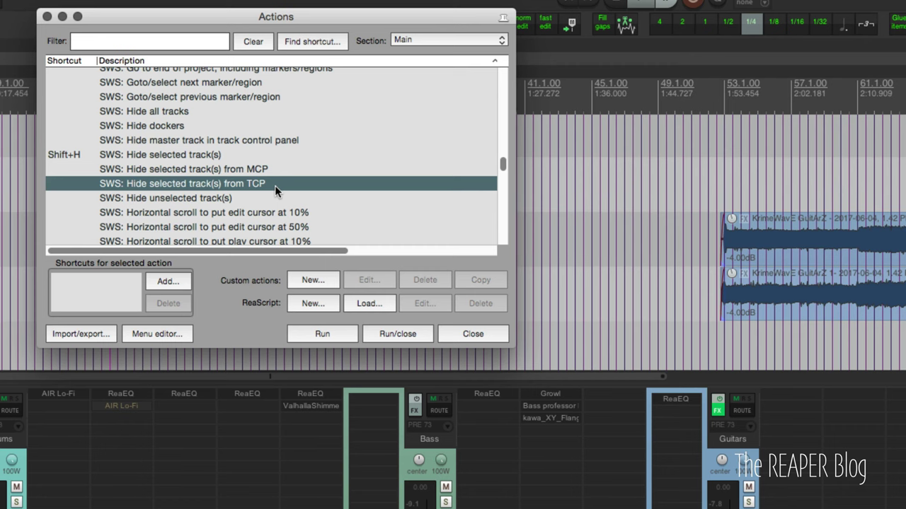
{"action": "scroll", "coordinate": [275, 186], "scroll_direction": "down", "scroll_amount": 1}
{"action": "left_click", "coordinate": [264, 184]}
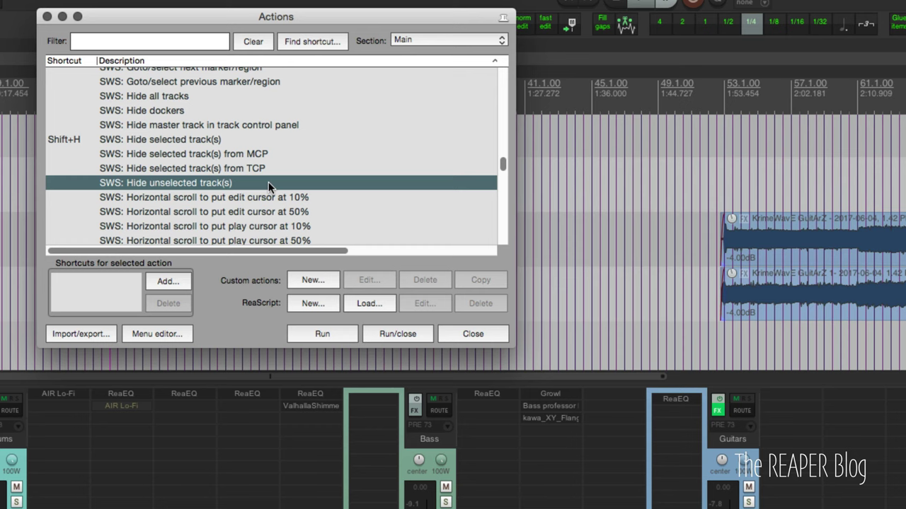
Identify the actions bound to Opt+H (show selected, hide others) and Cmd+Shift+H (show all tracks)
{"action": "left_click", "coordinate": [312, 41]}
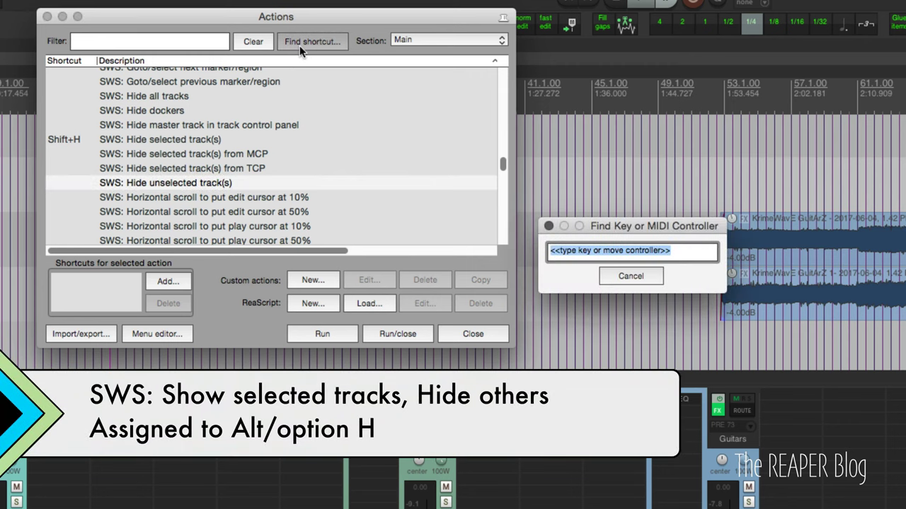
{"action": "key", "text": "alt+h"}
{"action": "left_click", "coordinate": [290, 42]}
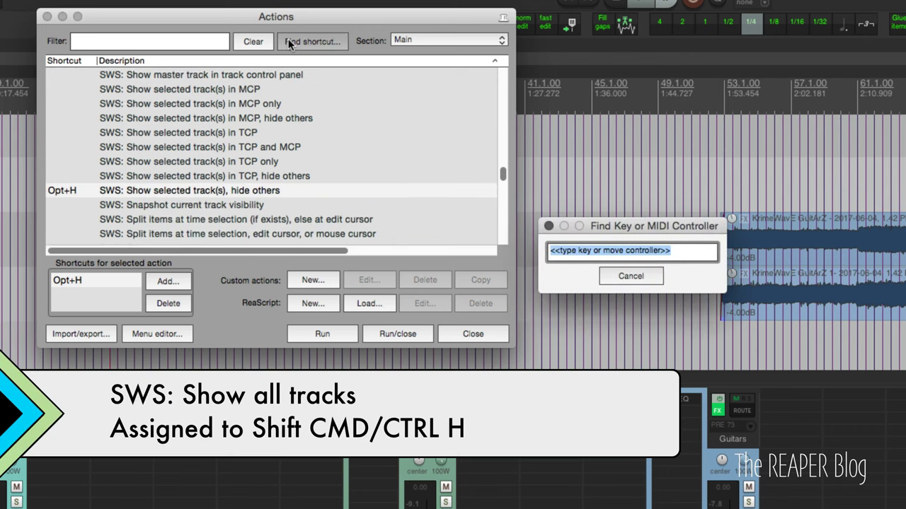
{"action": "key", "text": "super+shift+h"}
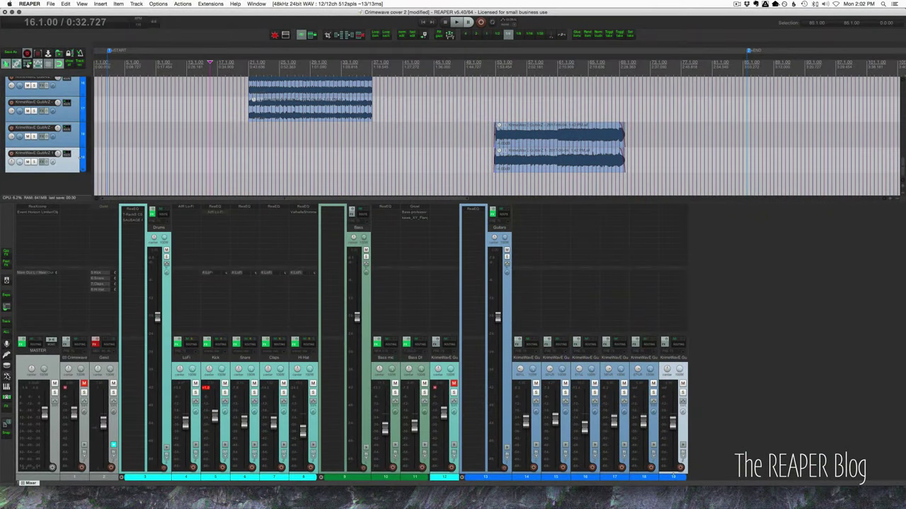
{"action": "left_click", "coordinate": [7, 376]}
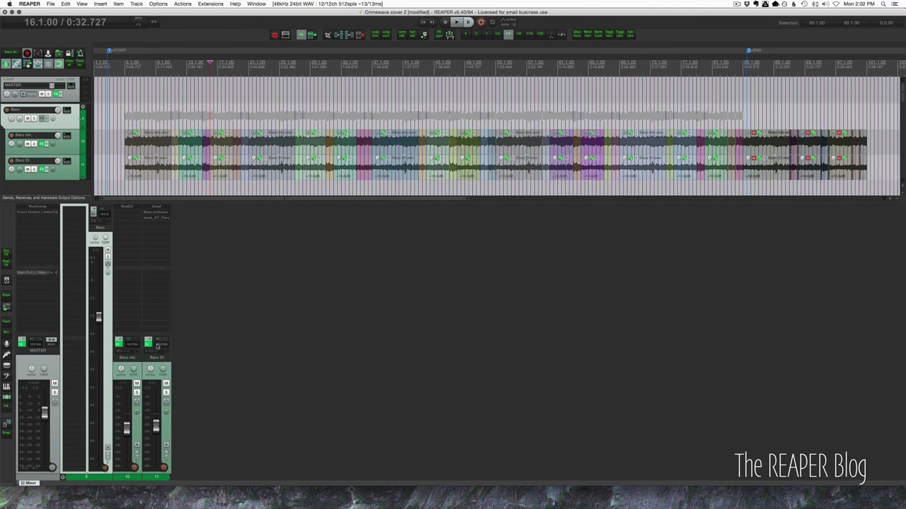
{"action": "left_click", "coordinate": [7, 365]}
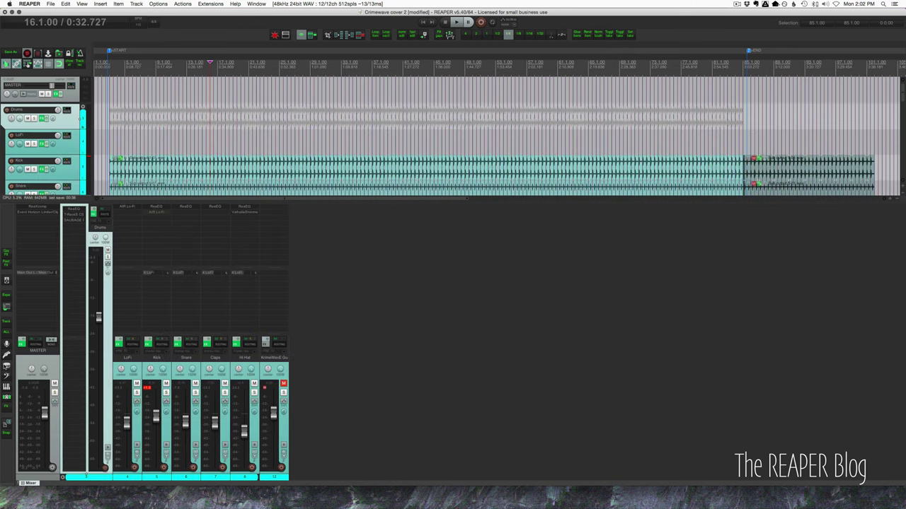
{"action": "left_click", "coordinate": [6, 354]}
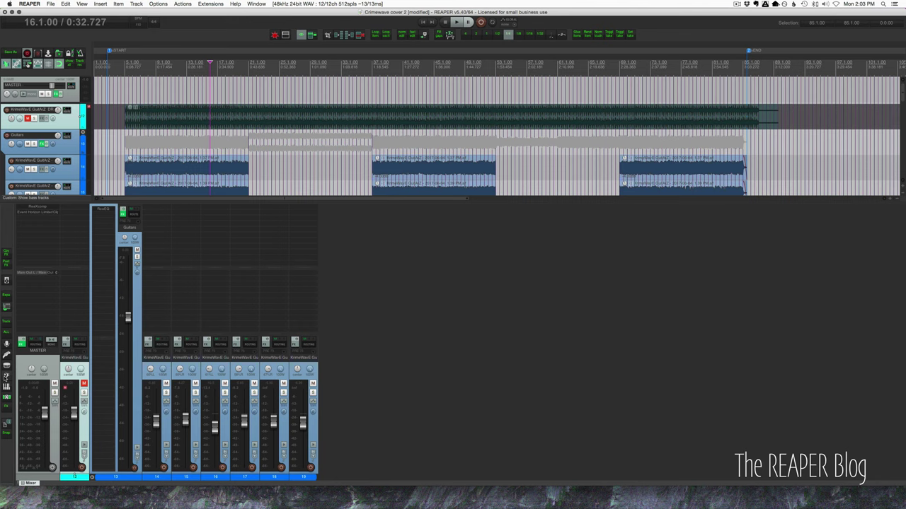
{"action": "left_click", "coordinate": [7, 332]}
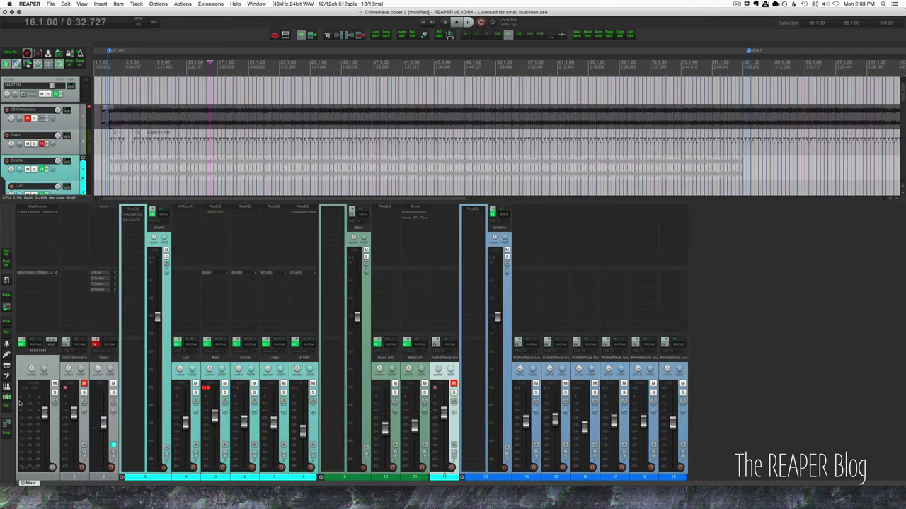